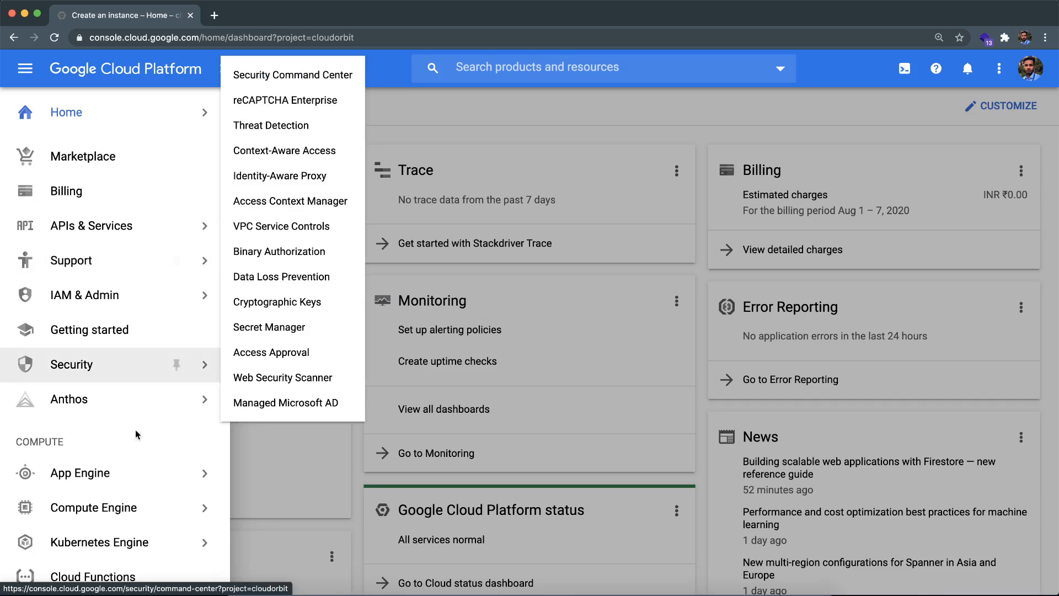
Step: Open the Compute Engine VM instances page and start creating a new instance
{"action": "mouse_move", "coordinate": [166, 522]}
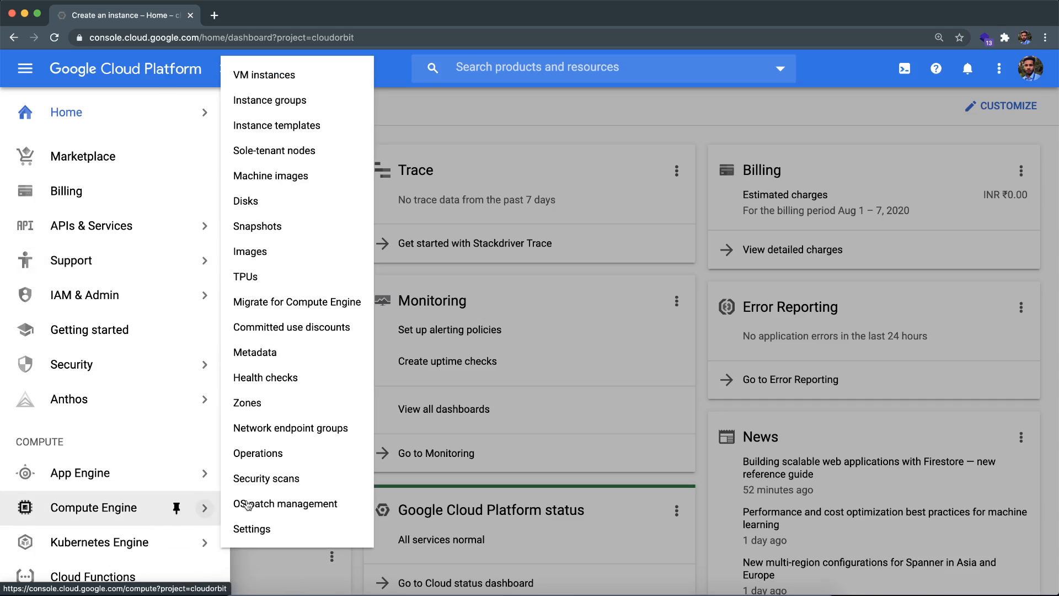
{"action": "left_click", "coordinate": [318, 79]}
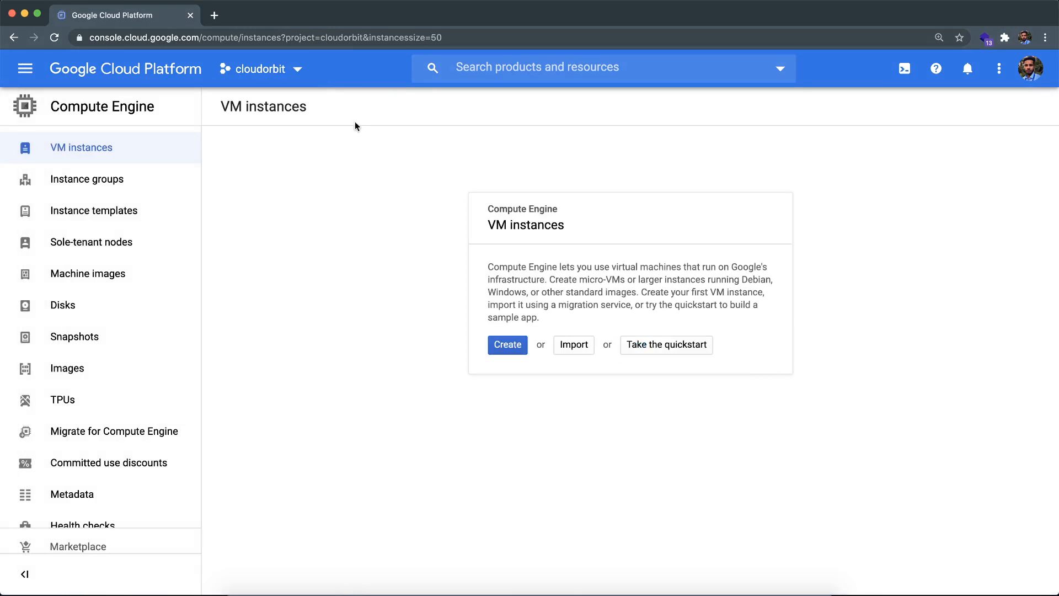
{"action": "left_click", "coordinate": [507, 344]}
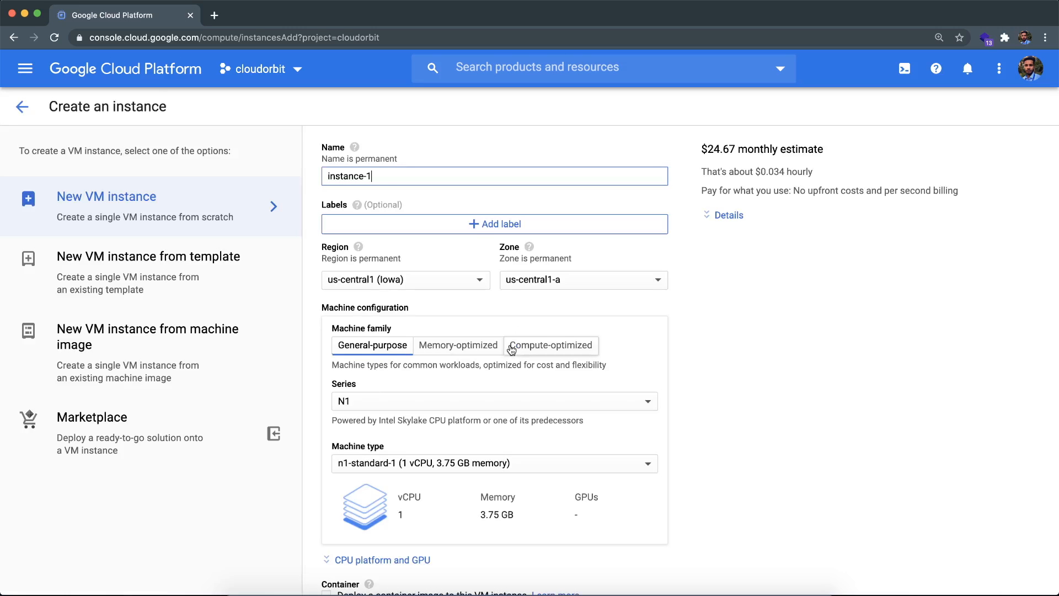
Step: Name the new VM instance nstack-vm
{"action": "left_click_drag", "start_coordinate": [391, 176], "coordinate": [313, 177]}
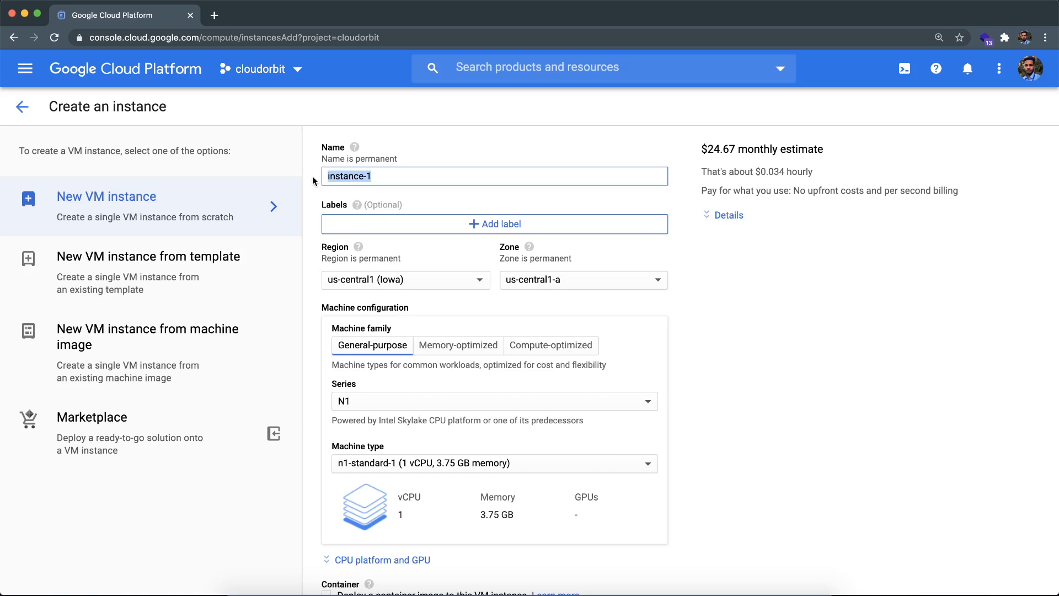
{"action": "type", "text": "nstack-v"}
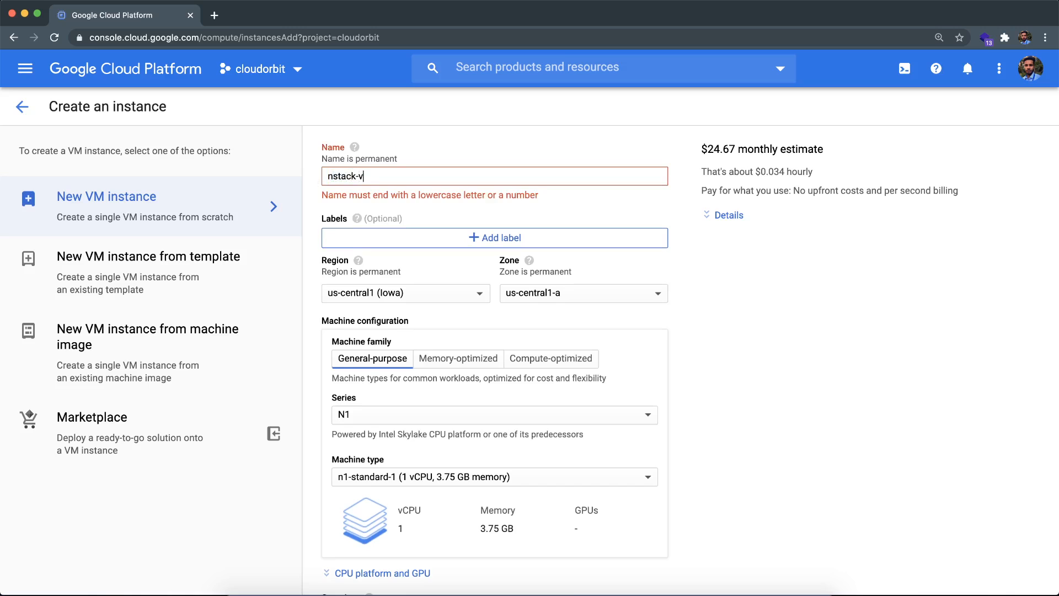
{"action": "type", "text": "m"}
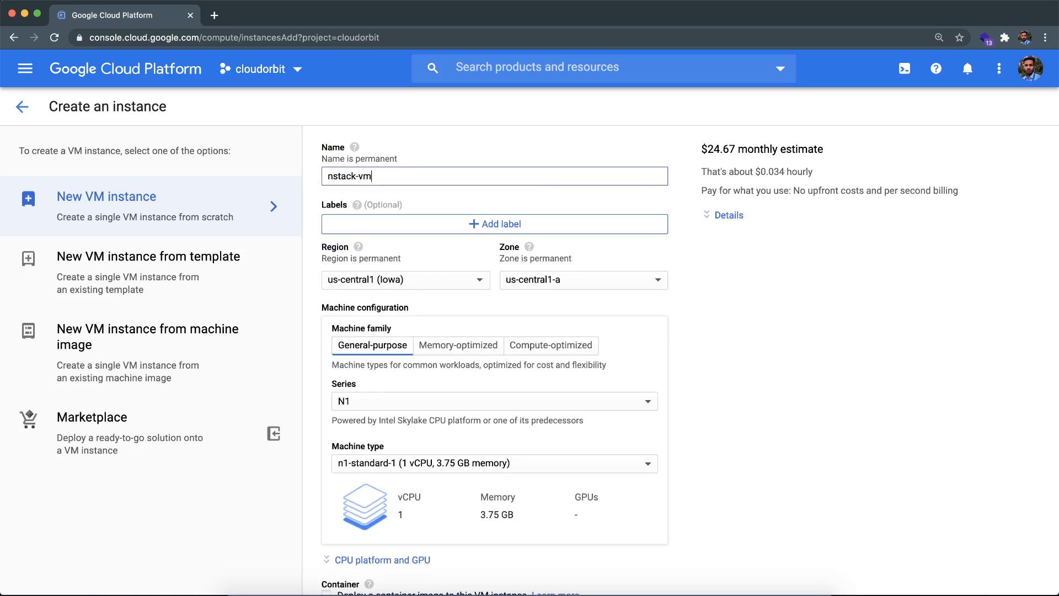
{"action": "left_click", "coordinate": [386, 194]}
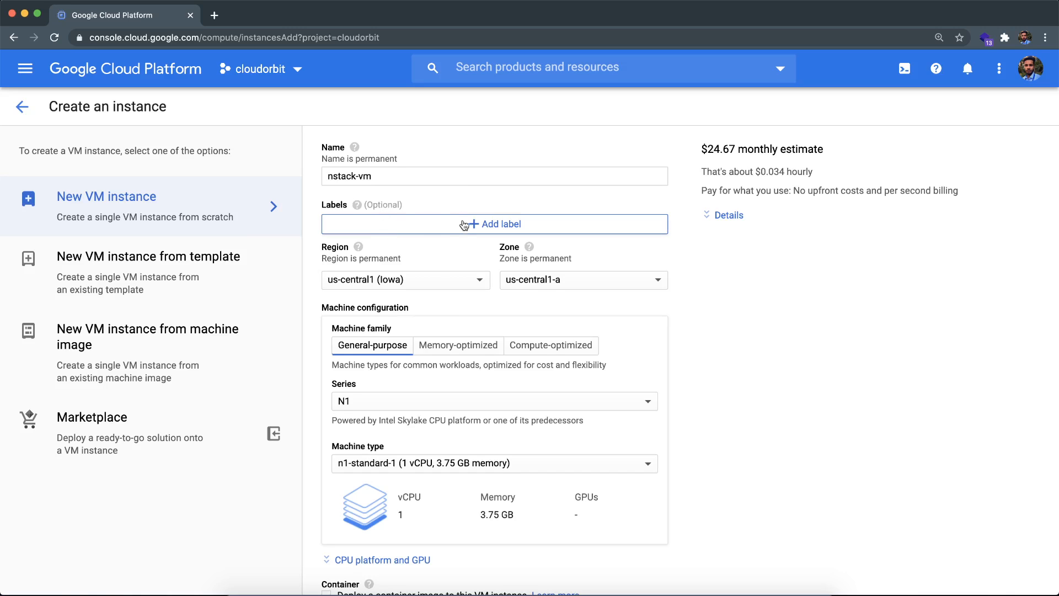
{"action": "scroll", "coordinate": [416, 276], "scroll_direction": "down", "scroll_amount": 1}
{"action": "scroll", "coordinate": [415, 277], "scroll_direction": "up", "scroll_amount": 1}
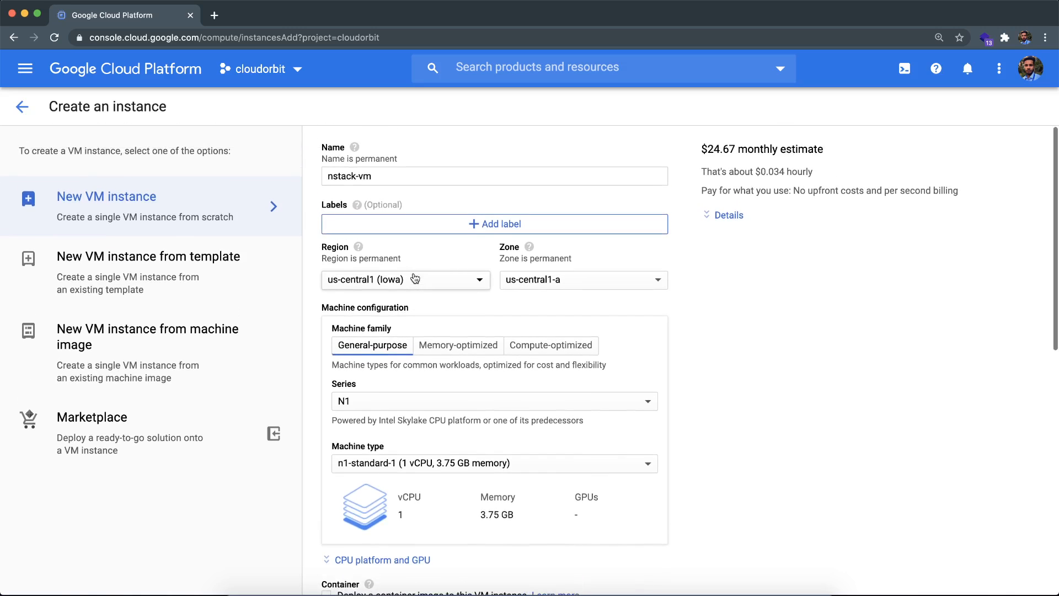
Step: Browse the available regions and zones, and choose region us-central1 (Iowa) with zone us-central1-a
{"action": "left_click", "coordinate": [419, 285]}
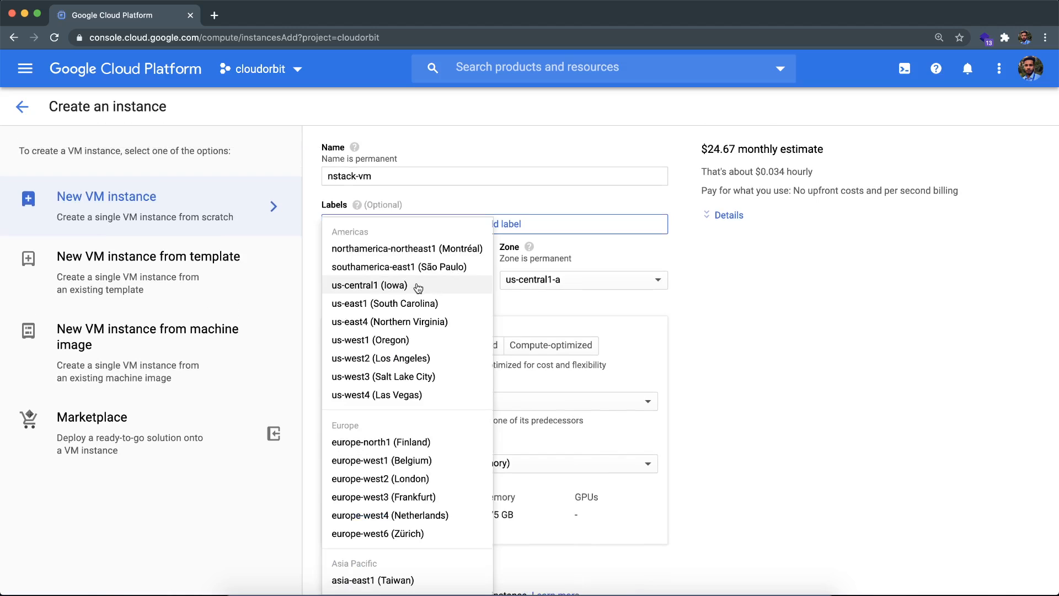
{"action": "scroll", "coordinate": [429, 450], "scroll_direction": "down", "scroll_amount": 5}
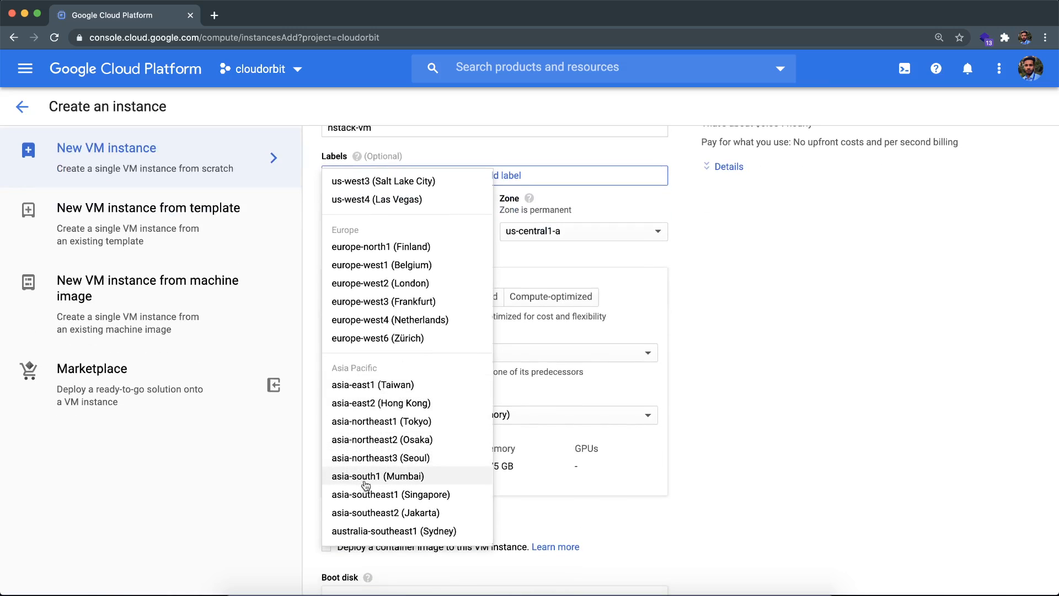
{"action": "scroll", "coordinate": [406, 448], "scroll_direction": "up", "scroll_amount": 4}
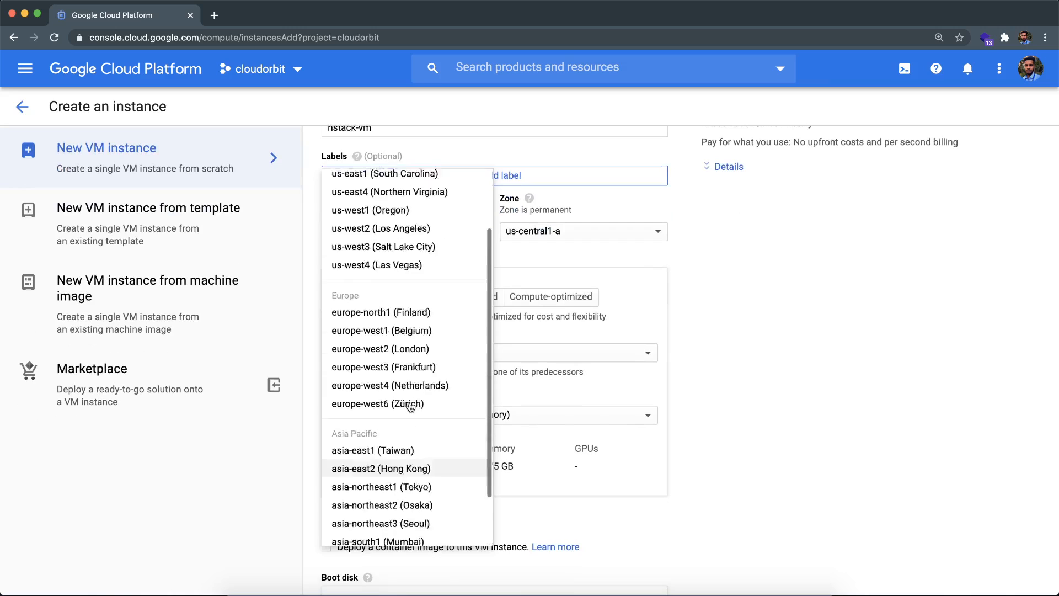
{"action": "left_click", "coordinate": [417, 244]}
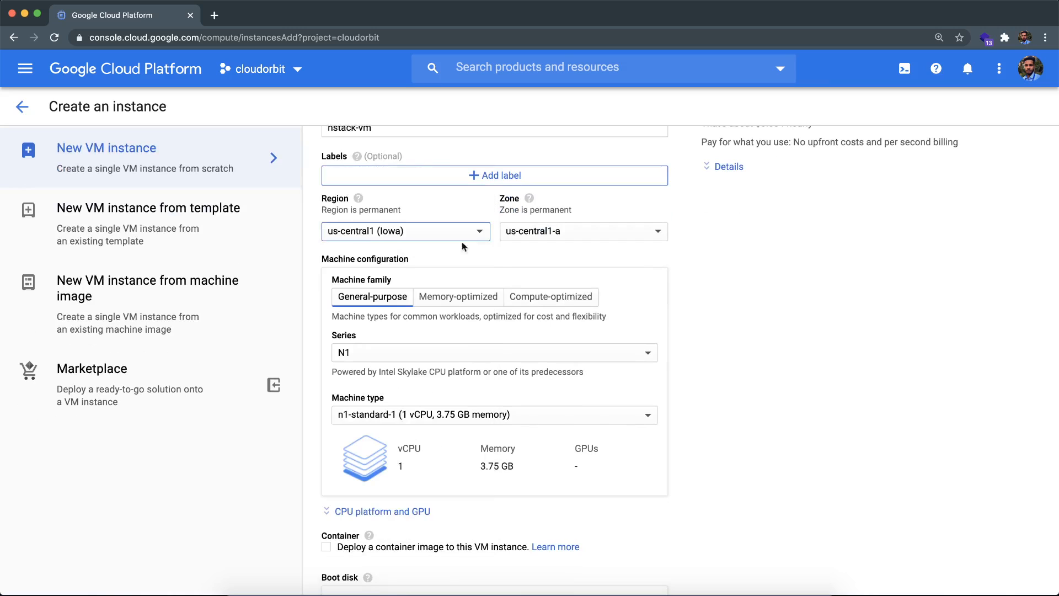
{"action": "scroll", "coordinate": [463, 242], "scroll_direction": "up", "scroll_amount": 2}
{"action": "left_click", "coordinate": [545, 282]}
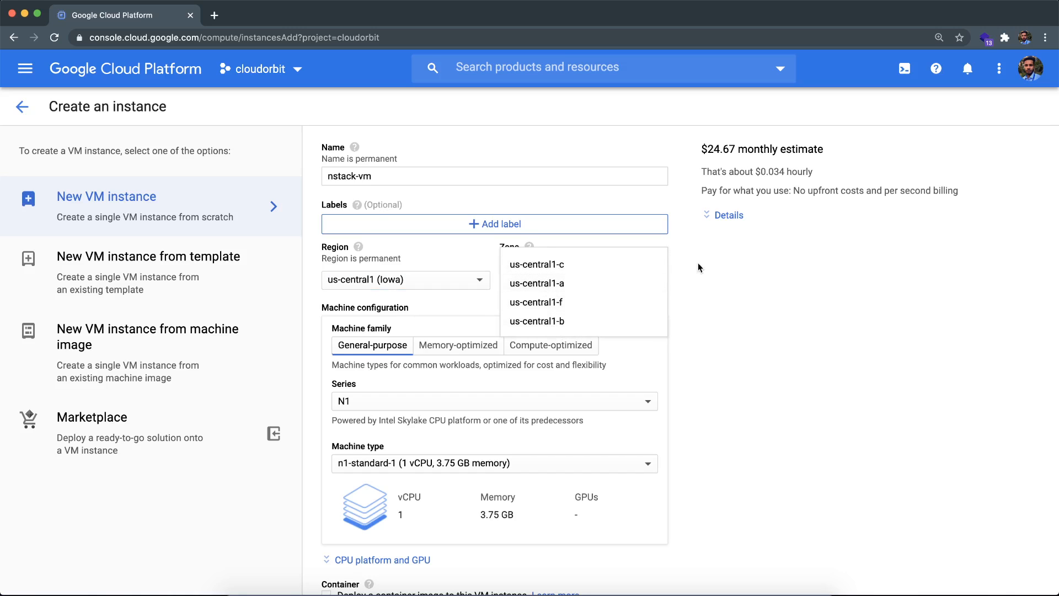
{"action": "left_click", "coordinate": [629, 281]}
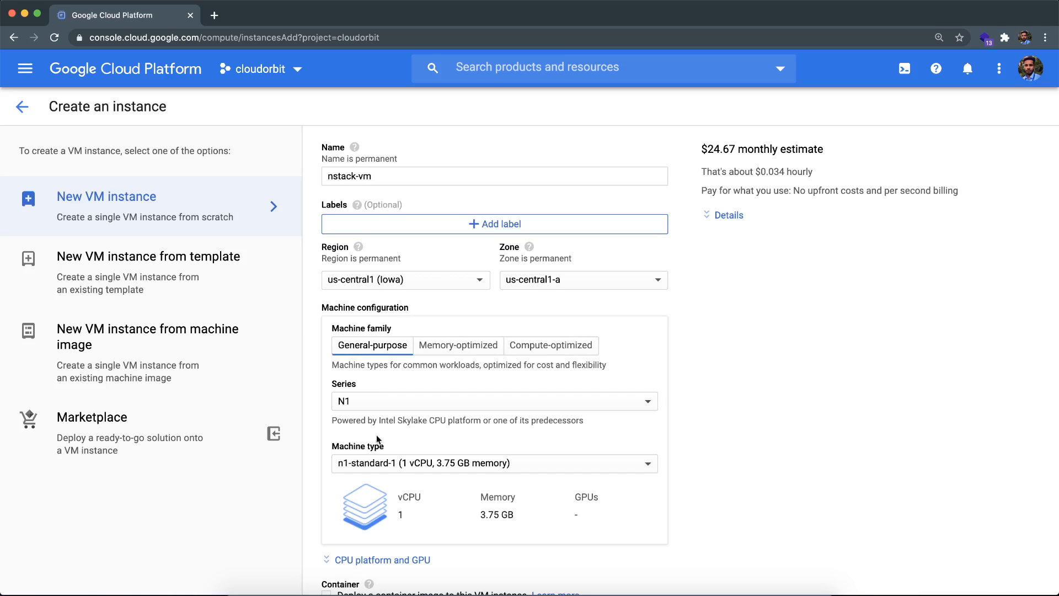
Step: Set the machine type to f1-micro and highlight the free-usage note under the monthly estimate
{"action": "left_click", "coordinate": [397, 463]}
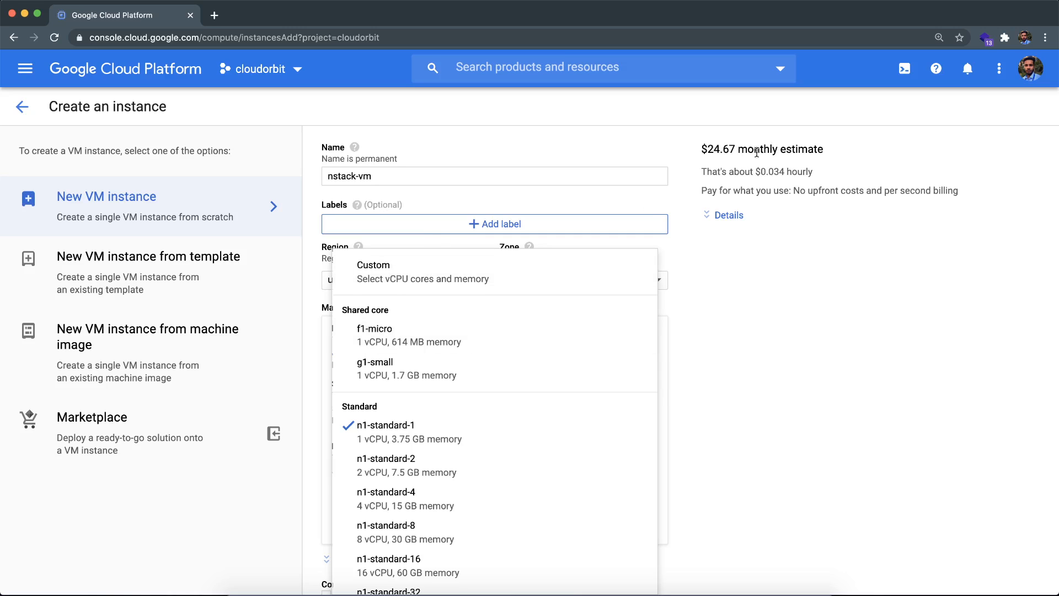
{"action": "left_click", "coordinate": [402, 330]}
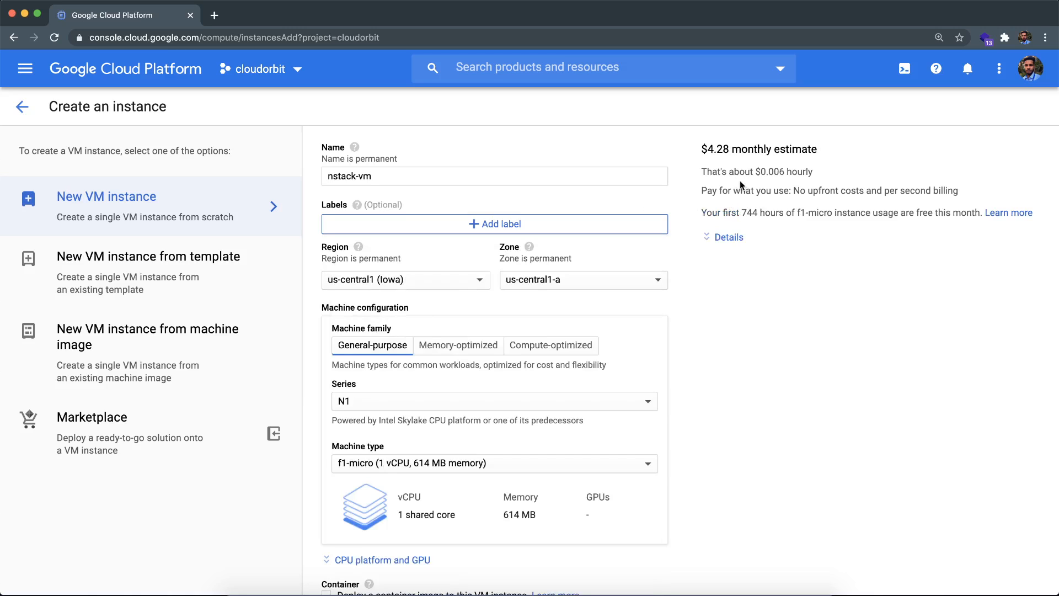
{"action": "left_click_drag", "start_coordinate": [701, 212], "coordinate": [956, 211]}
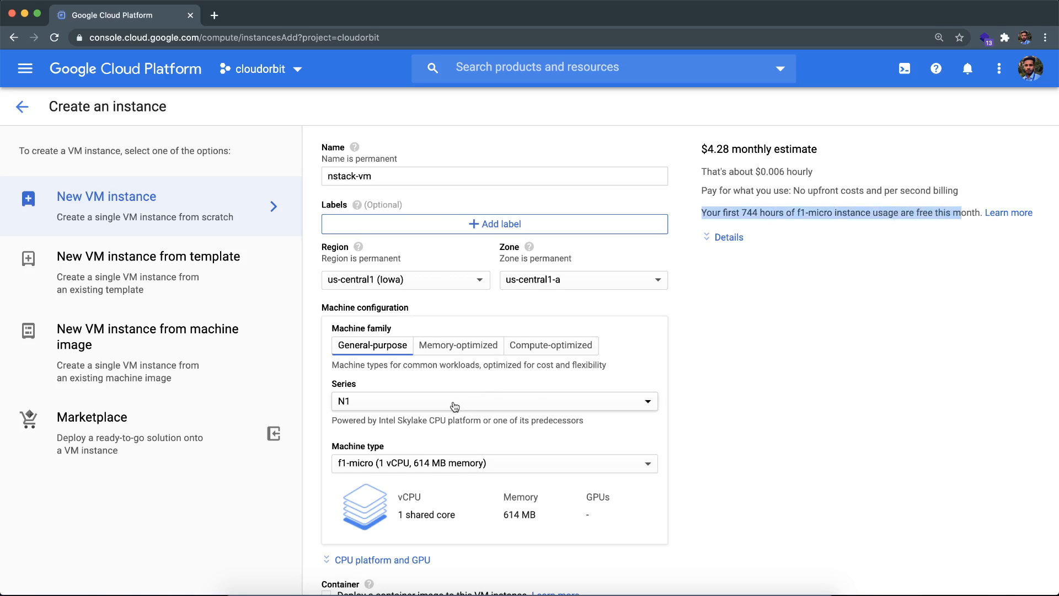
Step: Check the cost breakdown for the g1-small machine type, and switch the machine type back to f1-micro
{"action": "left_click", "coordinate": [422, 462]}
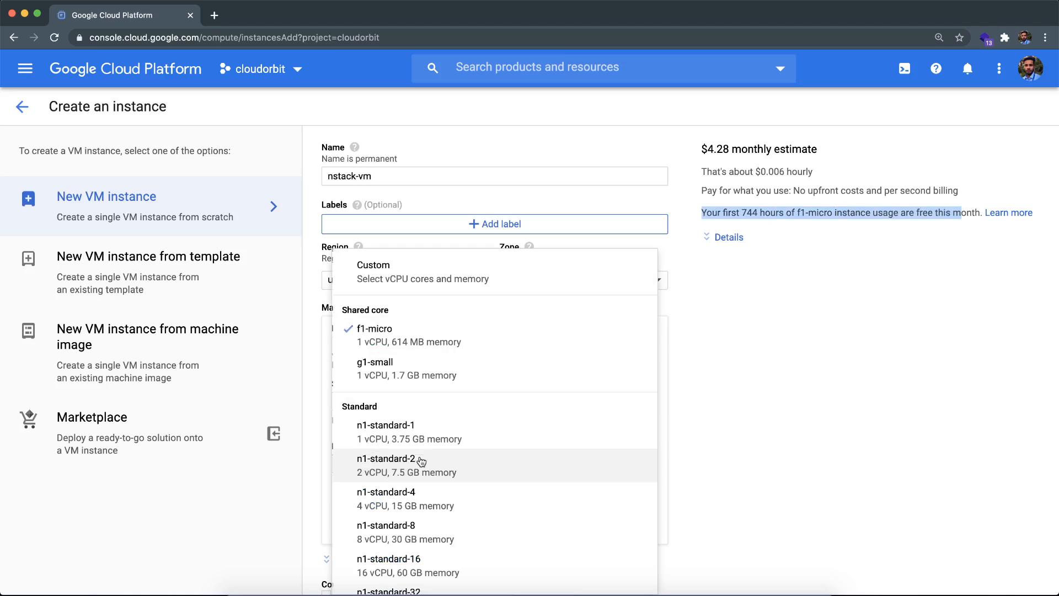
{"action": "left_click", "coordinate": [429, 371]}
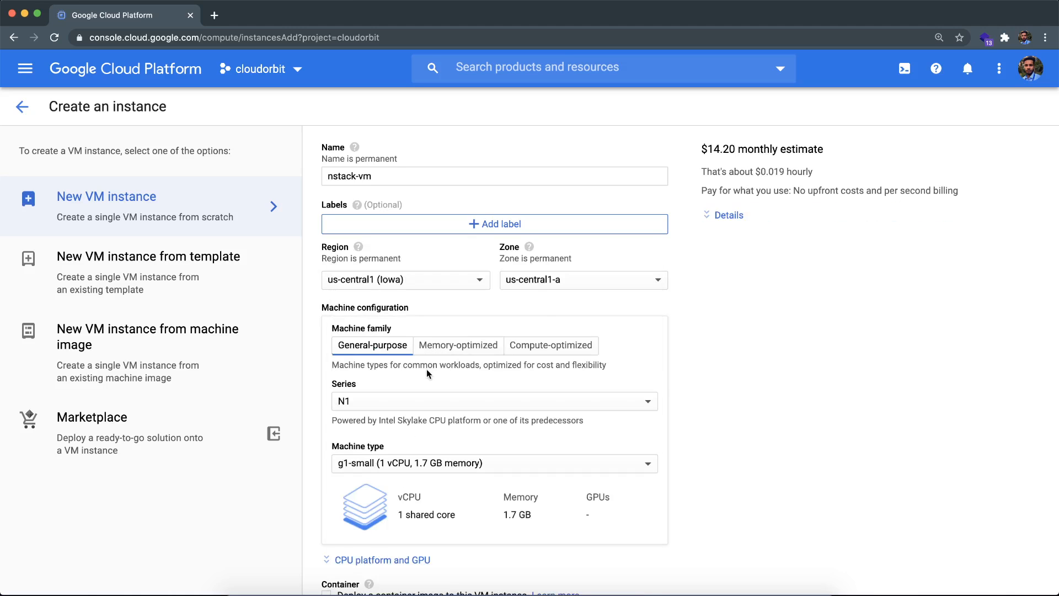
{"action": "left_click", "coordinate": [733, 216]}
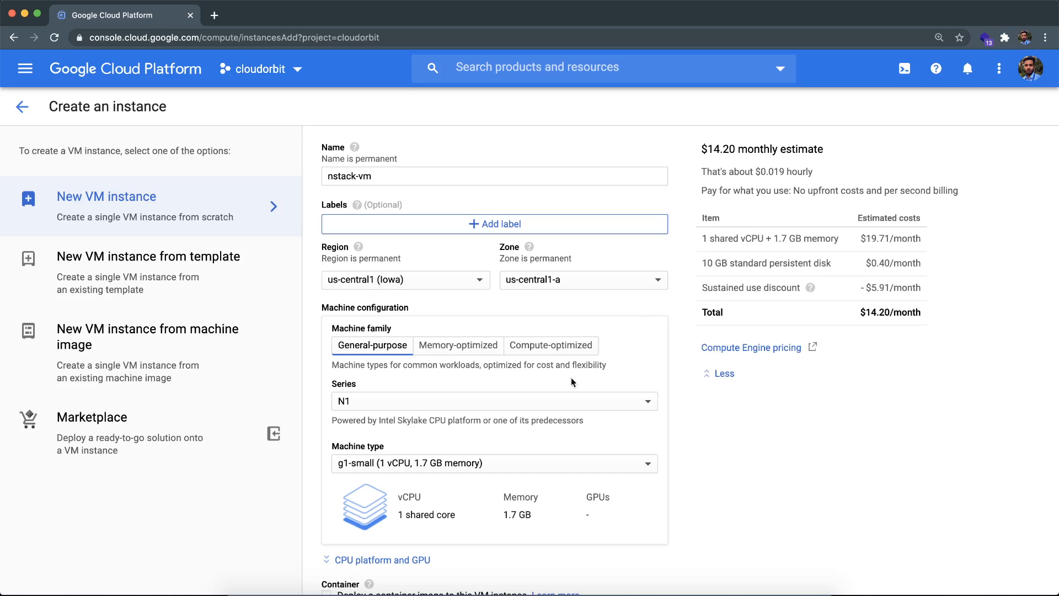
{"action": "left_click", "coordinate": [450, 465]}
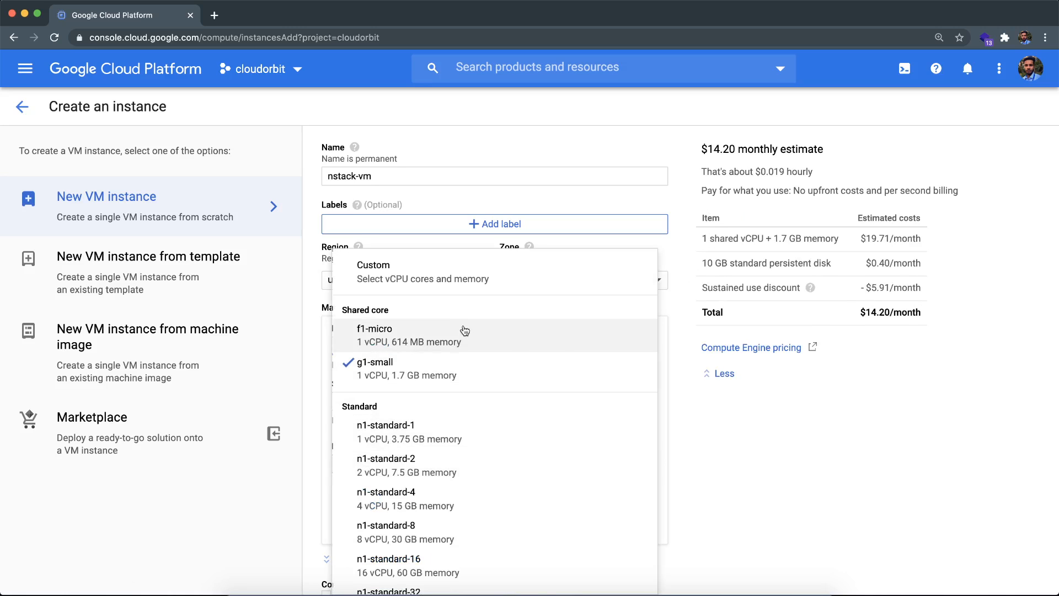
{"action": "left_click", "coordinate": [465, 331]}
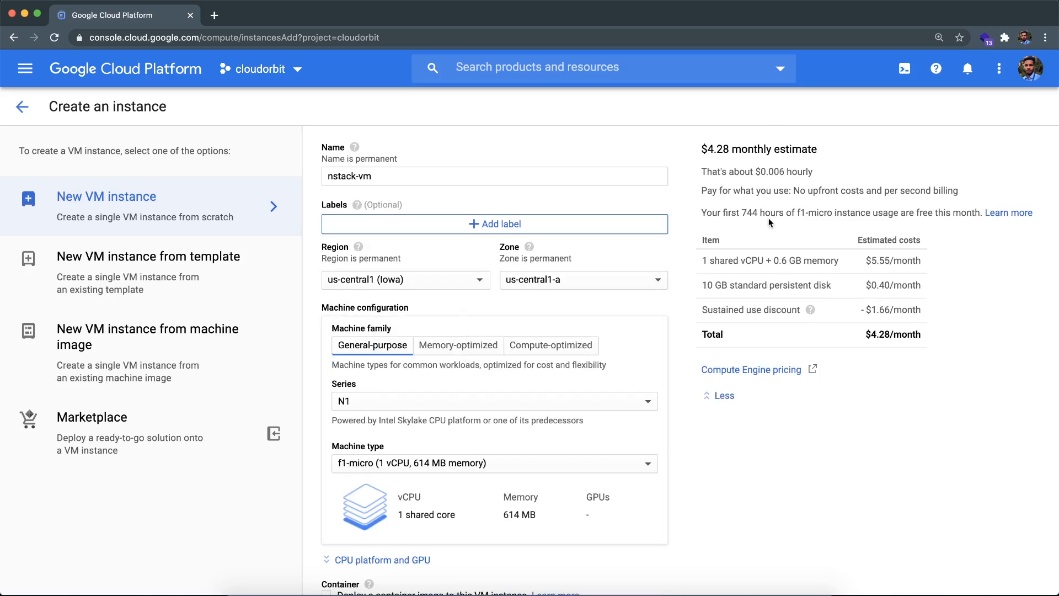
Step: Switch to Calculator, divide the 744 free hours by 24 to convert them to days, and close it
{"action": "key", "text": "super+space"}
{"action": "type", "text": "cal"}
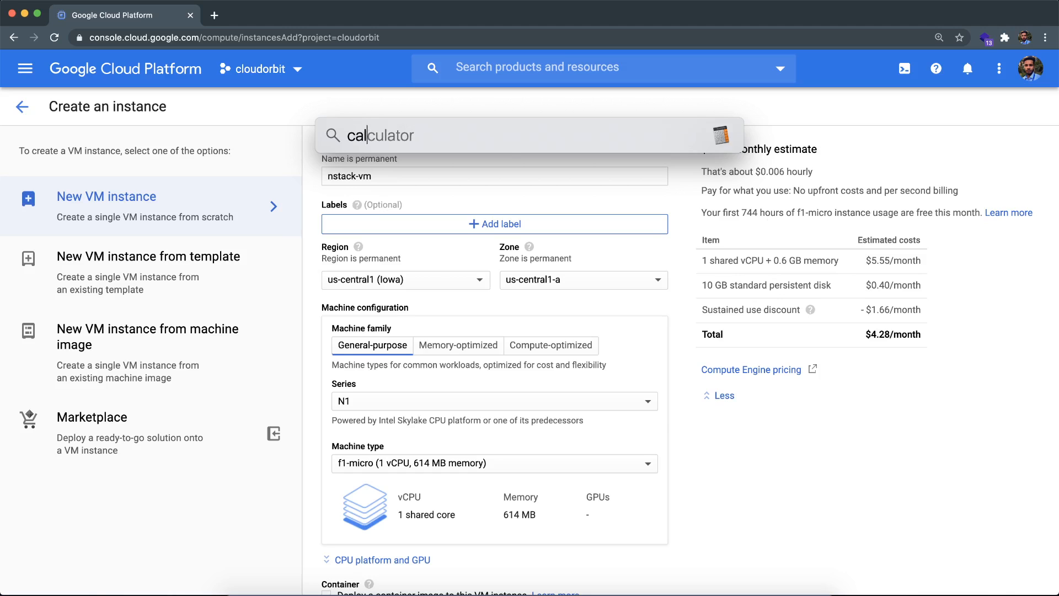
{"action": "key", "text": "Return"}
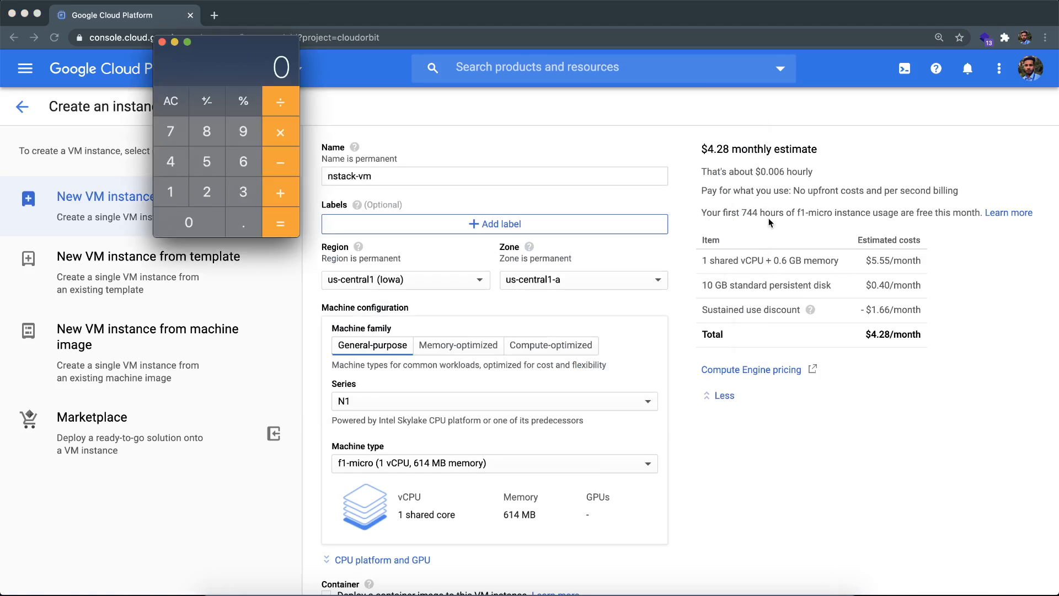
{"action": "type", "text": "744"}
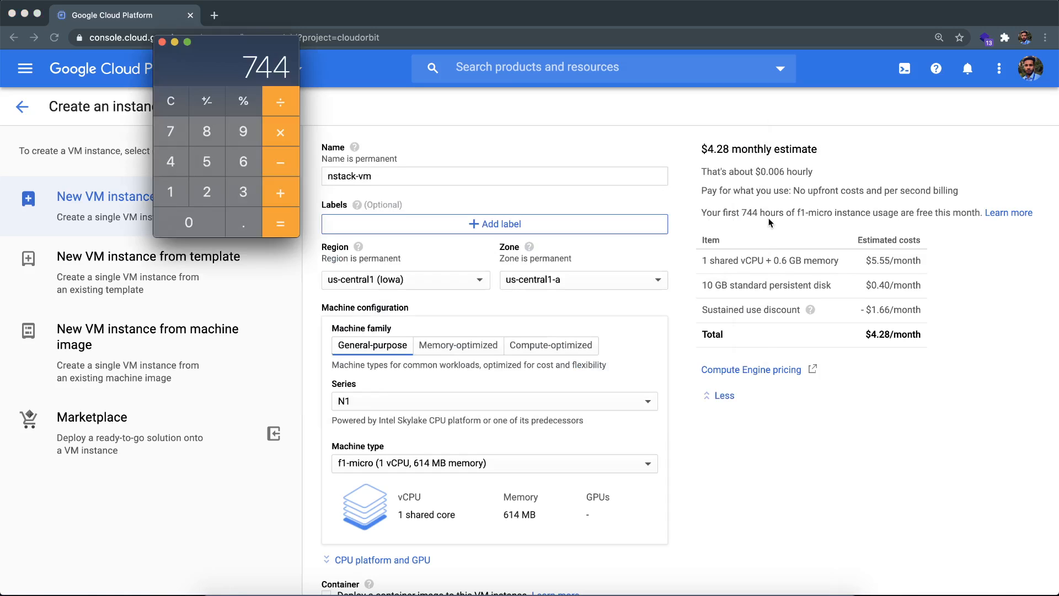
{"action": "key", "text": "slash"}
{"action": "type", "text": "24"}
{"action": "key", "text": "Return"}
{"action": "left_click", "coordinate": [162, 43]}
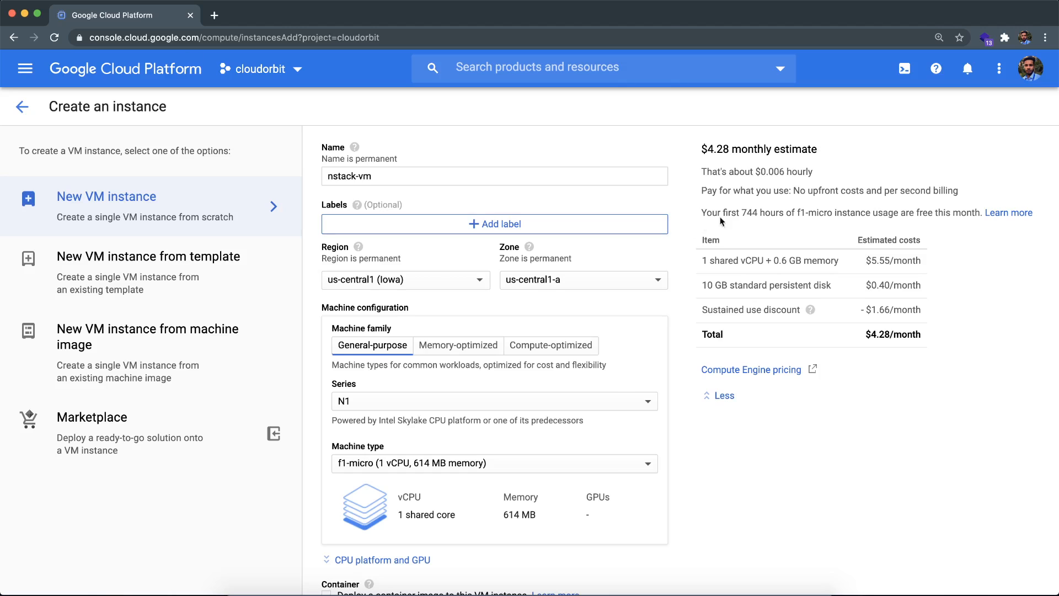
Step: Review the free f1-micro hours in the cost estimate and collapse the cost breakdown
{"action": "double_click", "coordinate": [753, 216]}
{"action": "scroll", "coordinate": [739, 234], "scroll_direction": "down", "scroll_amount": 3}
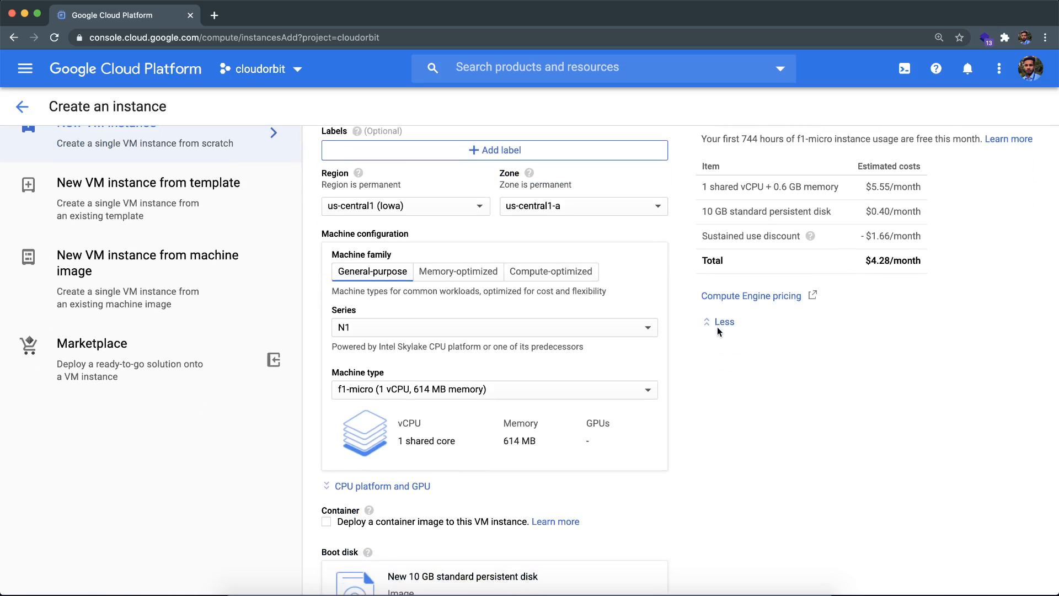
{"action": "left_click", "coordinate": [720, 322]}
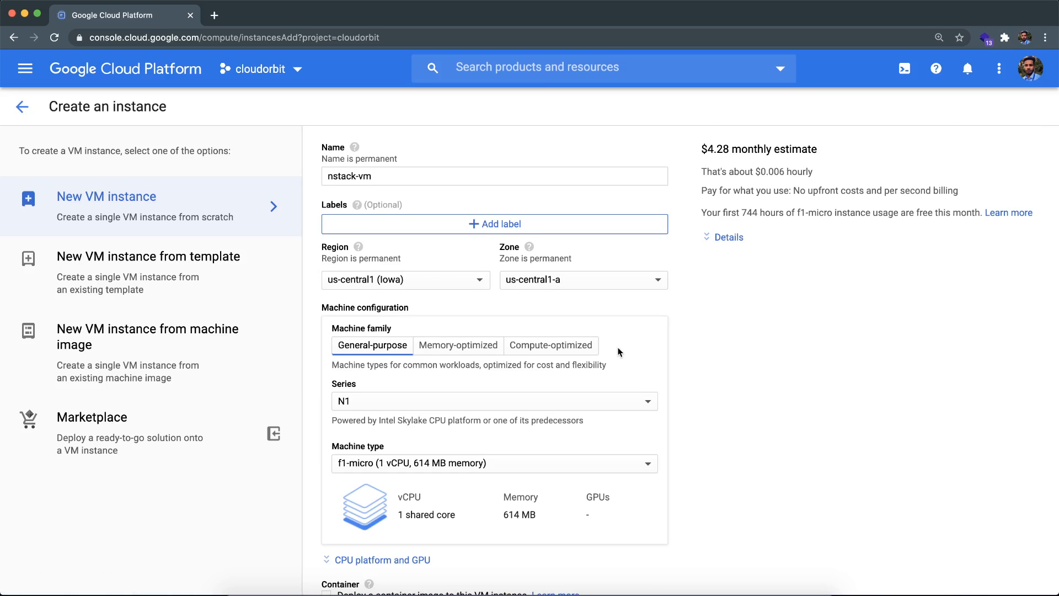
{"action": "scroll", "coordinate": [620, 353], "scroll_direction": "down", "scroll_amount": 2}
{"action": "scroll", "coordinate": [620, 352], "scroll_direction": "up", "scroll_amount": 2}
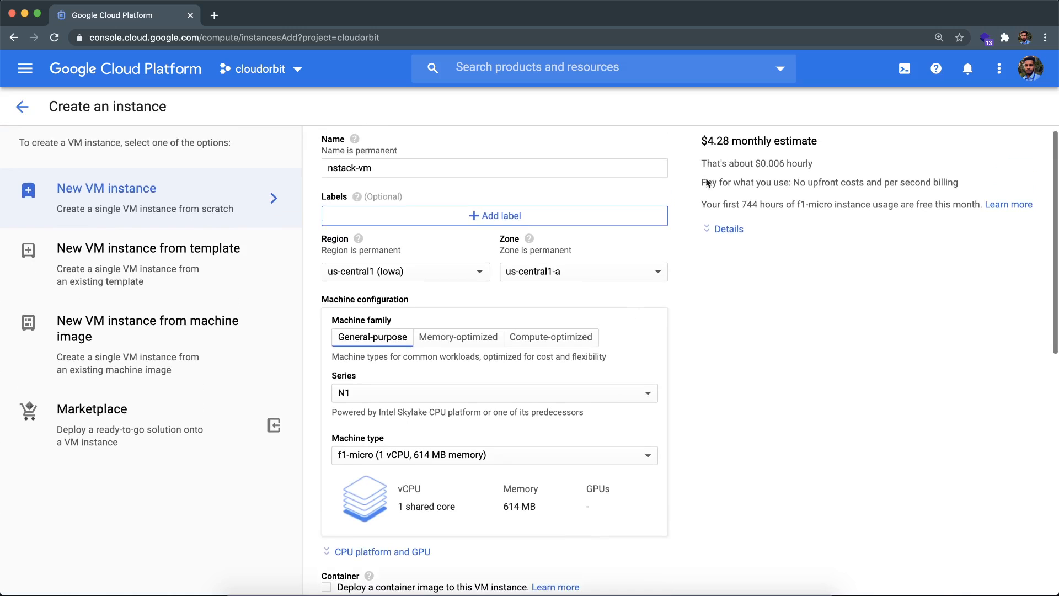
Step: Open the boot disk settings, look through the operating systems, and set the Debian version to Debian GNU/Linux 9 (stretch)
{"action": "scroll", "coordinate": [548, 340], "scroll_direction": "down", "scroll_amount": 5}
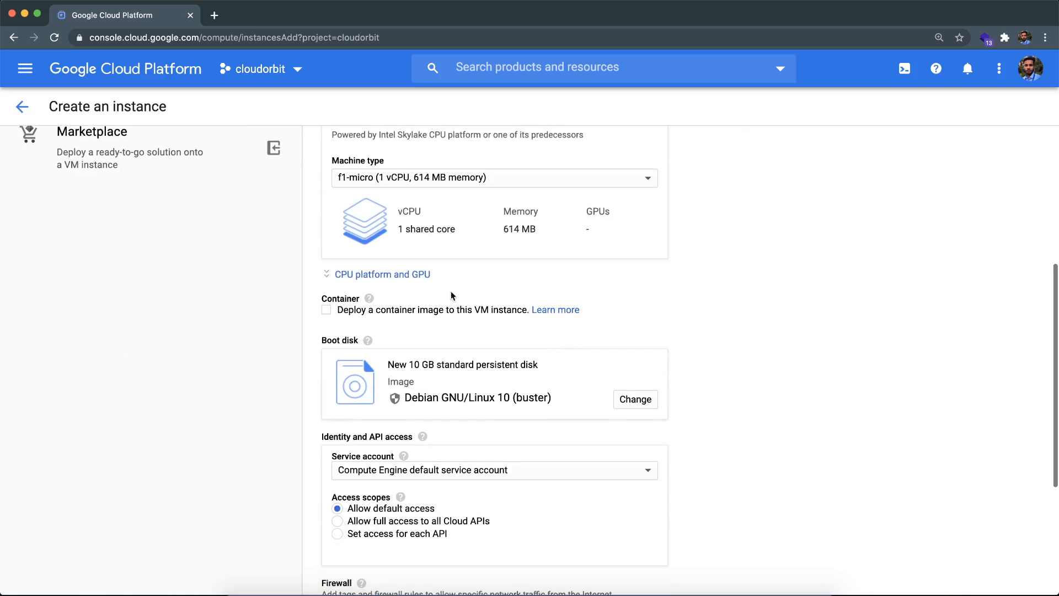
{"action": "left_click", "coordinate": [638, 406]}
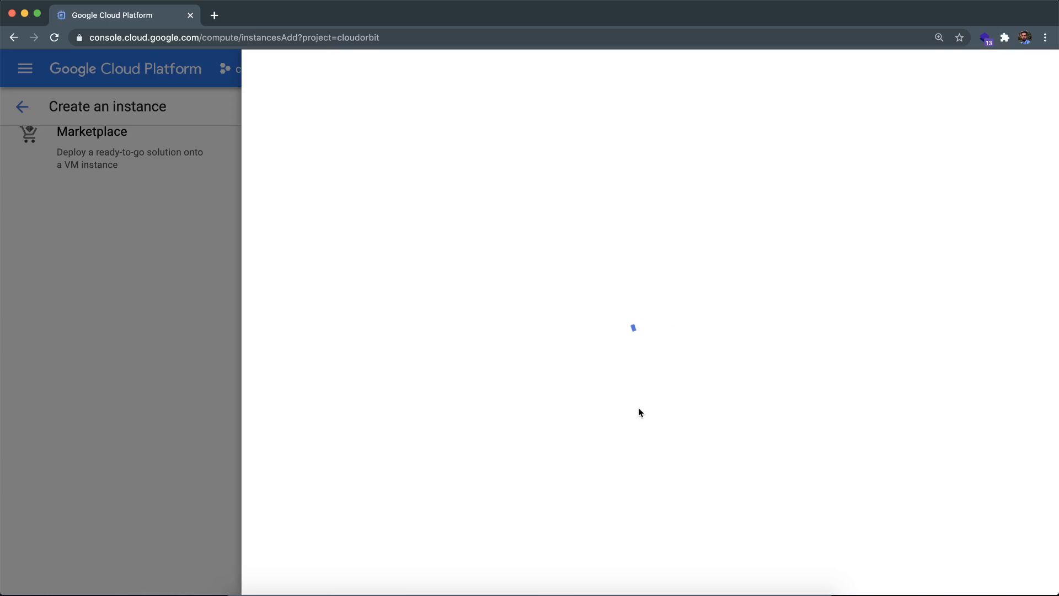
{"action": "left_click", "coordinate": [362, 165]}
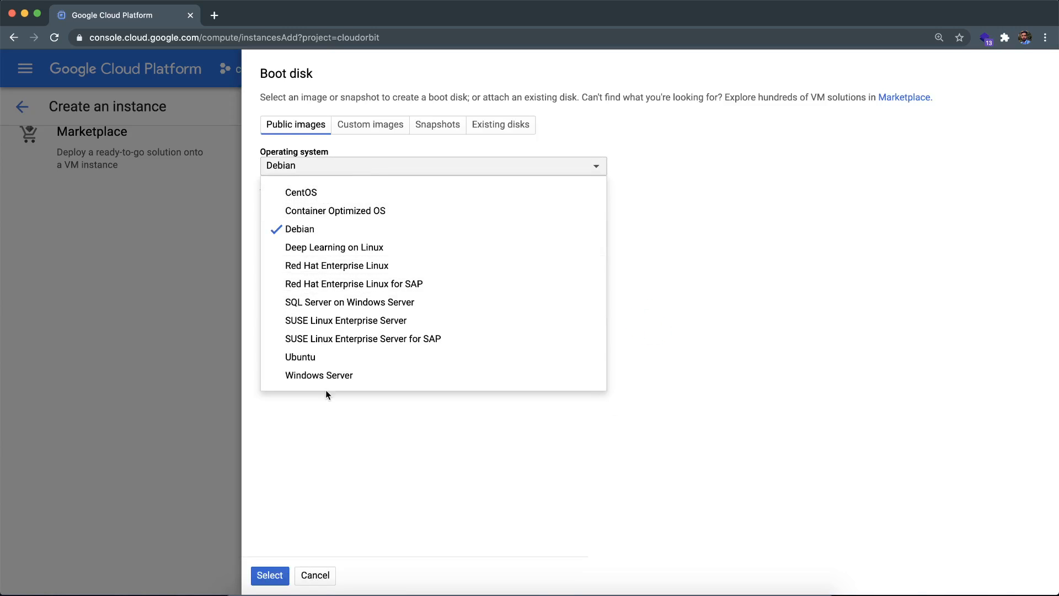
{"action": "left_click", "coordinate": [320, 417]}
{"action": "left_click", "coordinate": [360, 215]}
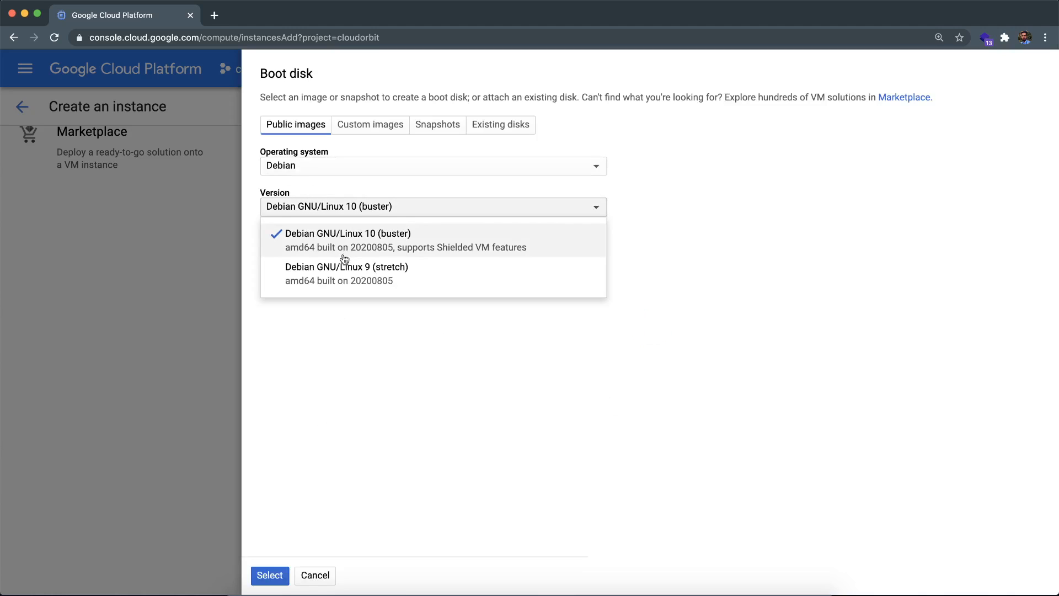
{"action": "left_click", "coordinate": [357, 392]}
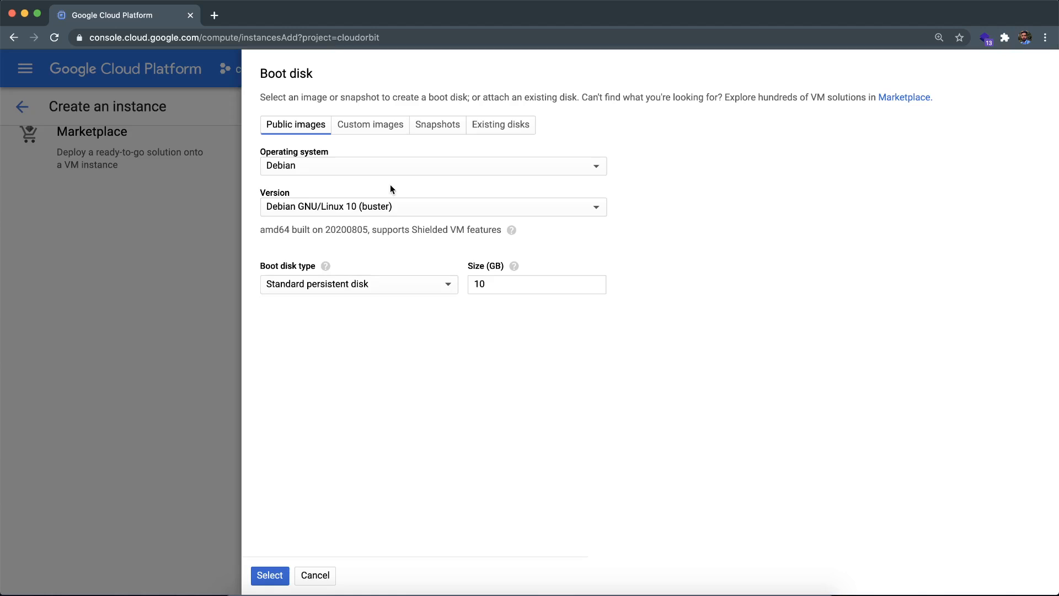
{"action": "left_click", "coordinate": [385, 208]}
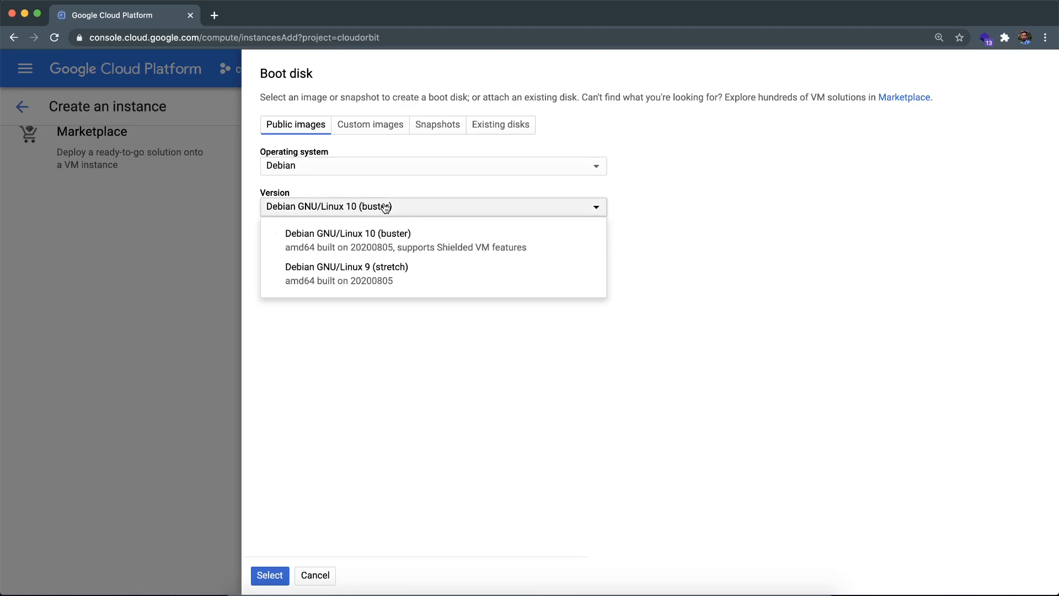
{"action": "left_click", "coordinate": [378, 289]}
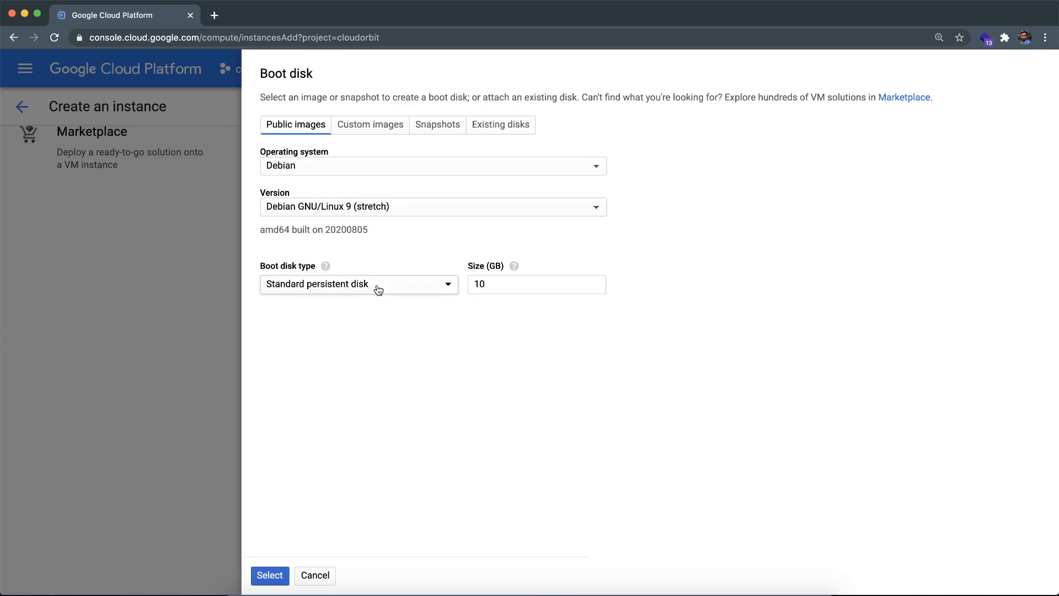
Step: Switch the image version to Debian GNU/Linux 10 (buster) and back to Debian GNU/Linux 9 (stretch)
{"action": "left_click", "coordinate": [402, 206]}
{"action": "left_click", "coordinate": [375, 237]}
{"action": "left_click", "coordinate": [398, 208]}
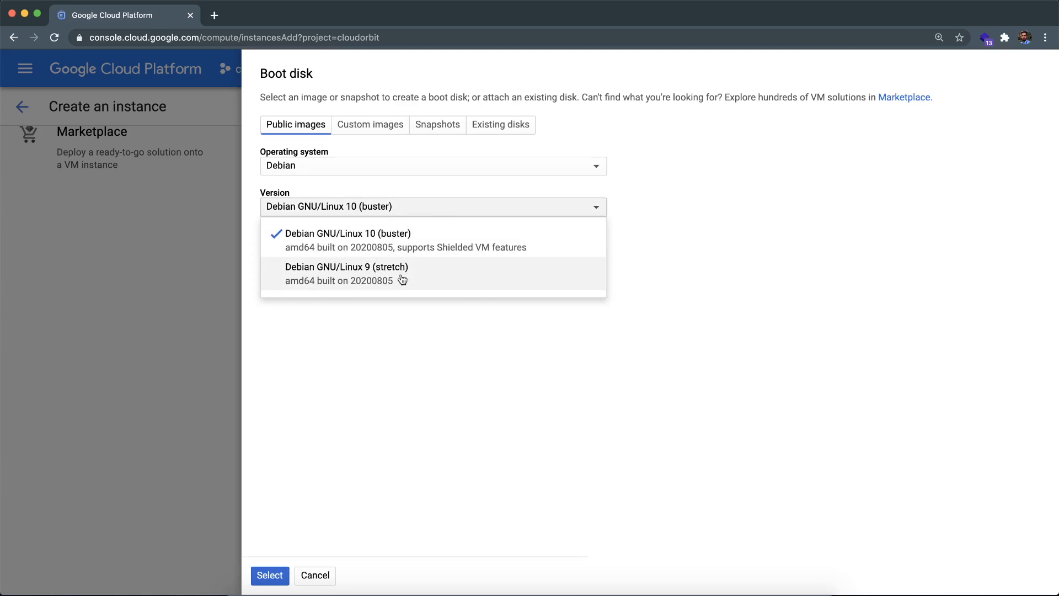
{"action": "left_click", "coordinate": [402, 277]}
Step: Review the disk type options, keep a 10 GB standard persistent disk, and apply the boot disk settings
{"action": "double_click", "coordinate": [499, 282]}
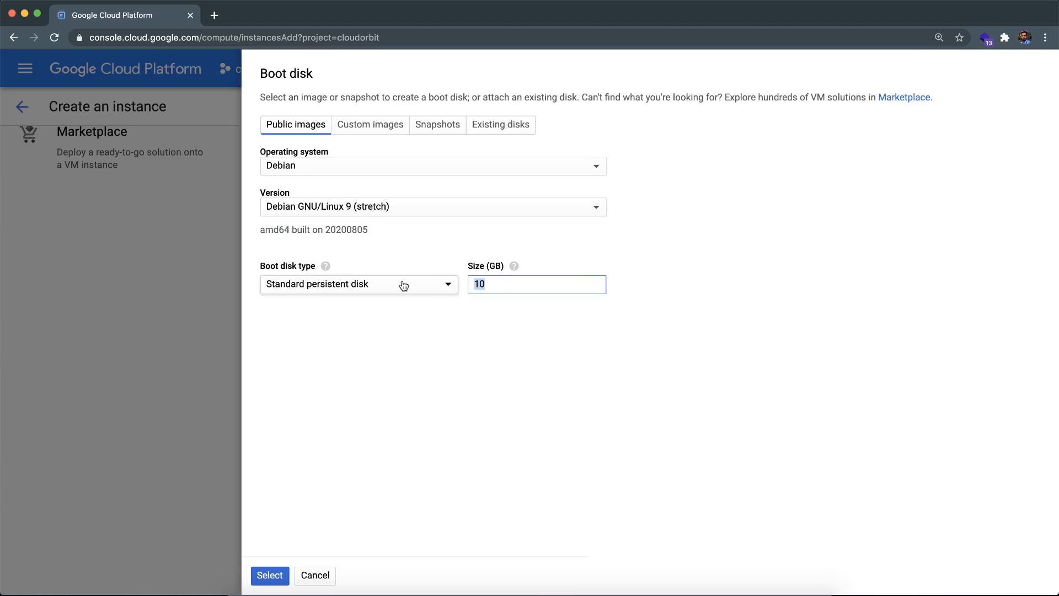
{"action": "left_click", "coordinate": [373, 292]}
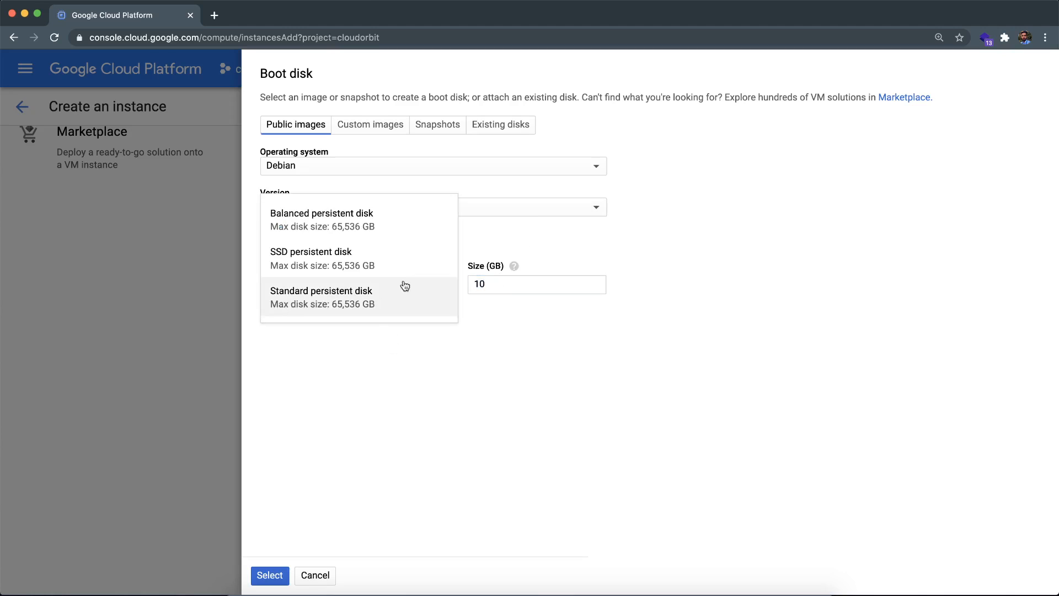
{"action": "left_click", "coordinate": [415, 393]}
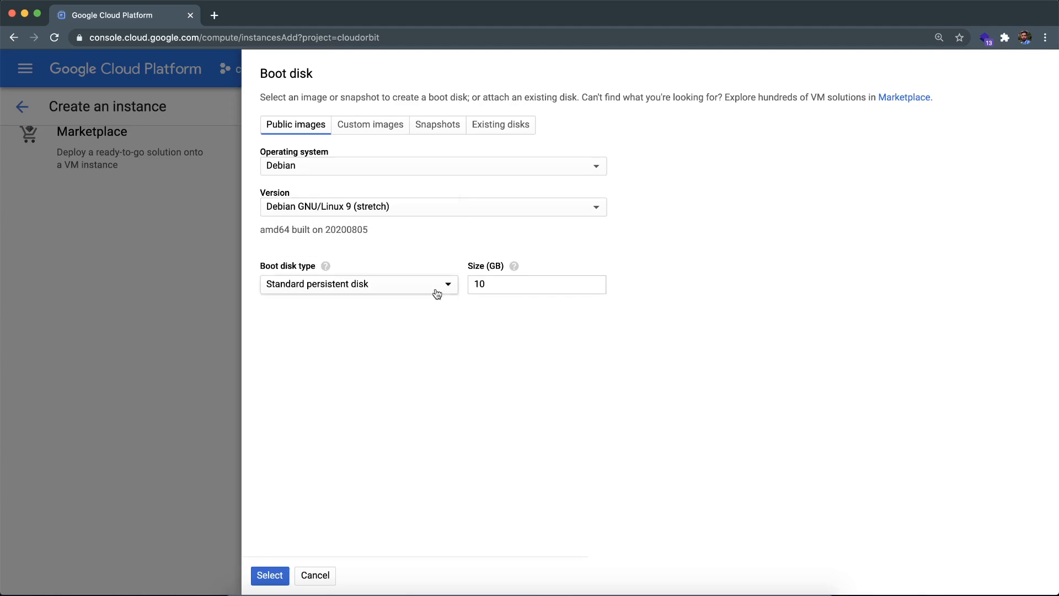
{"action": "left_click", "coordinate": [270, 575]}
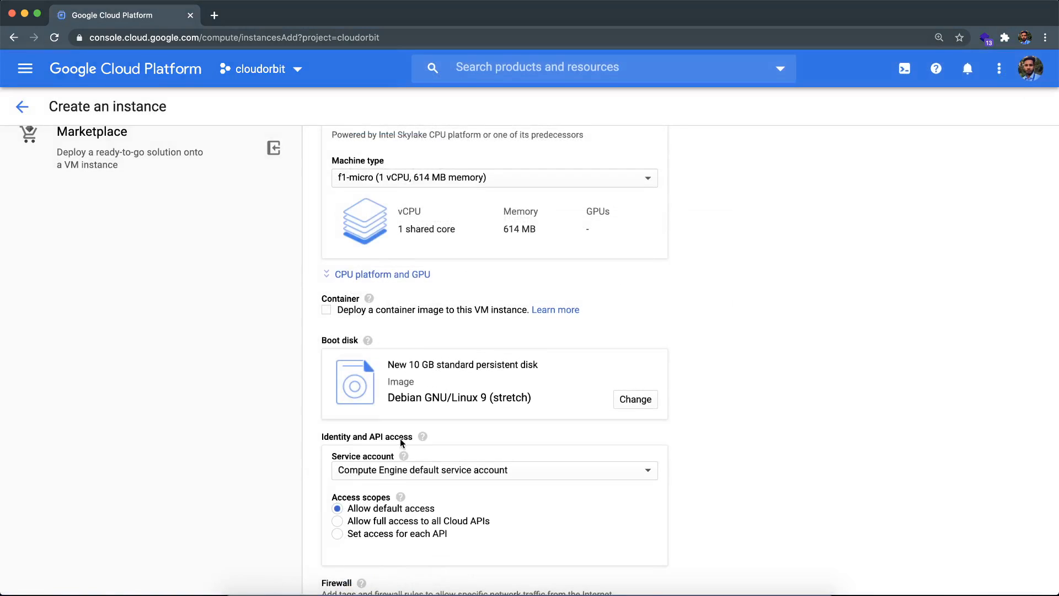
Step: Keep the default service account and default access scope, and create the VM instance
{"action": "scroll", "coordinate": [399, 438], "scroll_direction": "down", "scroll_amount": 3}
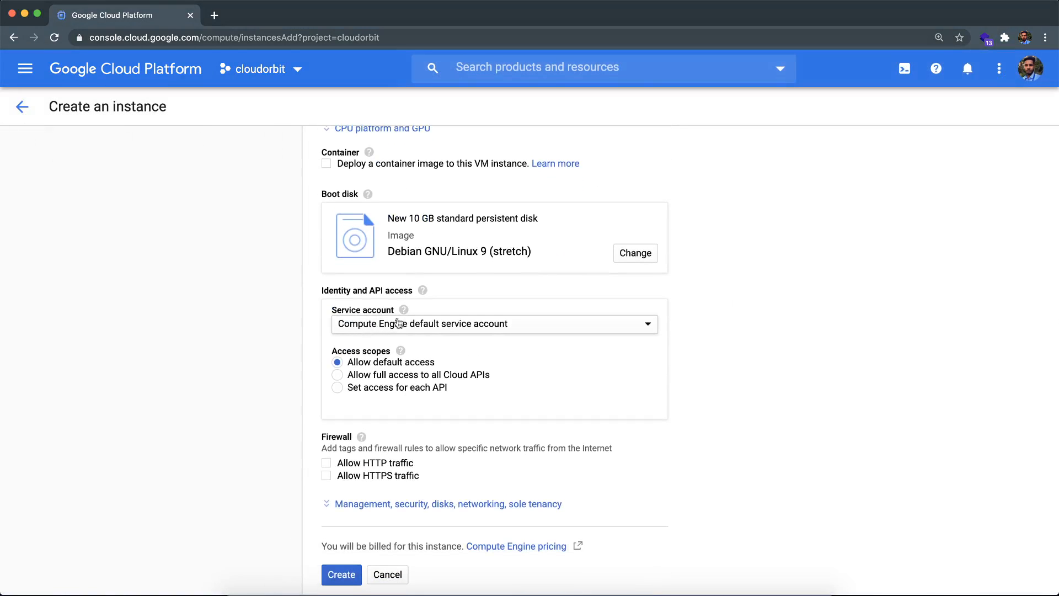
{"action": "scroll", "coordinate": [354, 406], "scroll_direction": "down", "scroll_amount": 2}
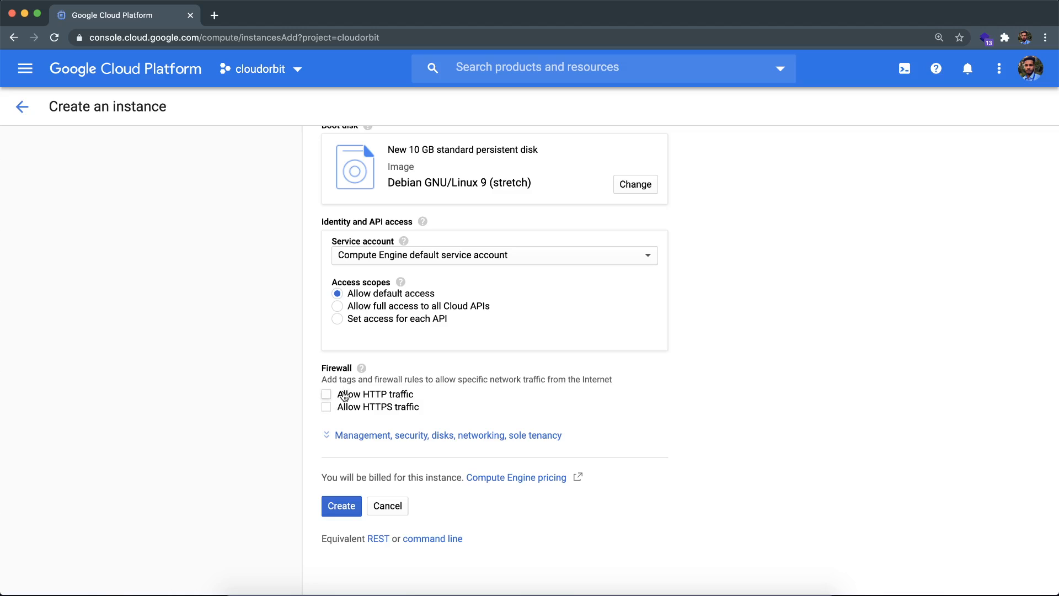
{"action": "left_click", "coordinate": [342, 508]}
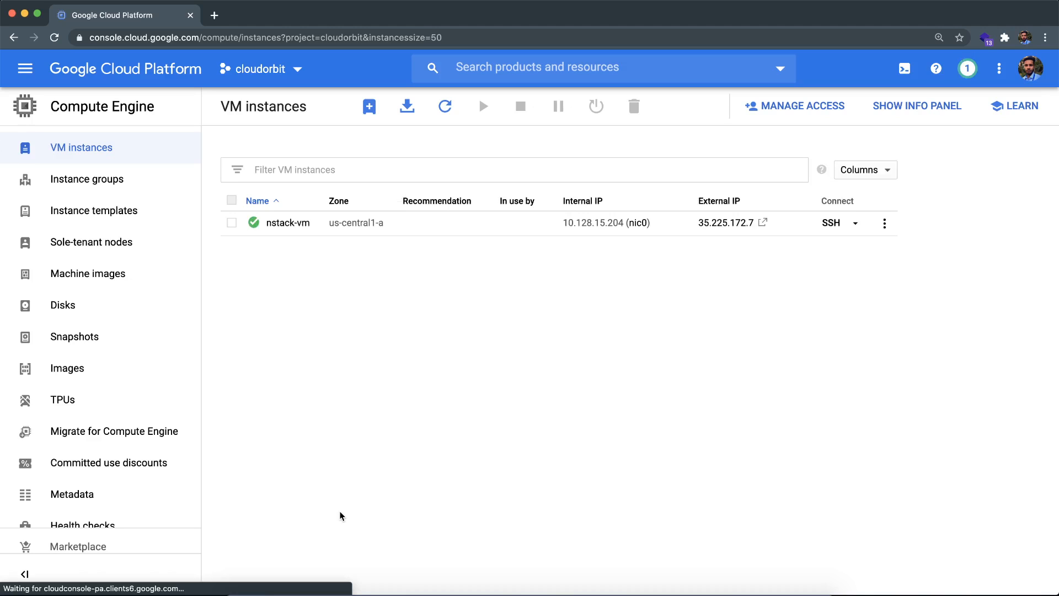
Step: Copy the external IP of nstack-vm, load it in a new browser tab, and check whether it responds
{"action": "left_click", "coordinate": [778, 225]}
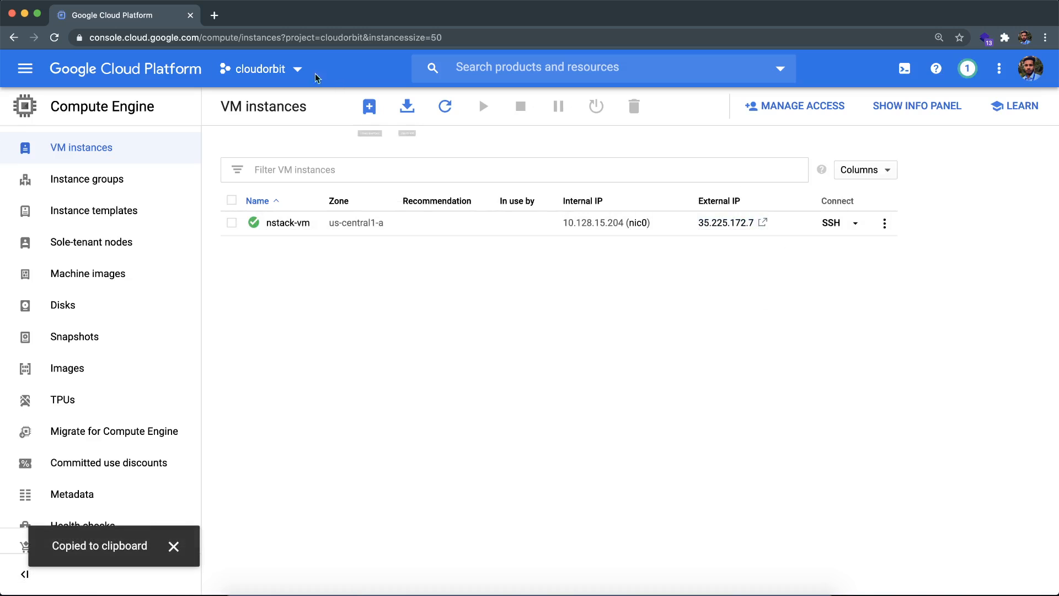
{"action": "left_click", "coordinate": [214, 15]}
{"action": "key", "text": "super+v"}
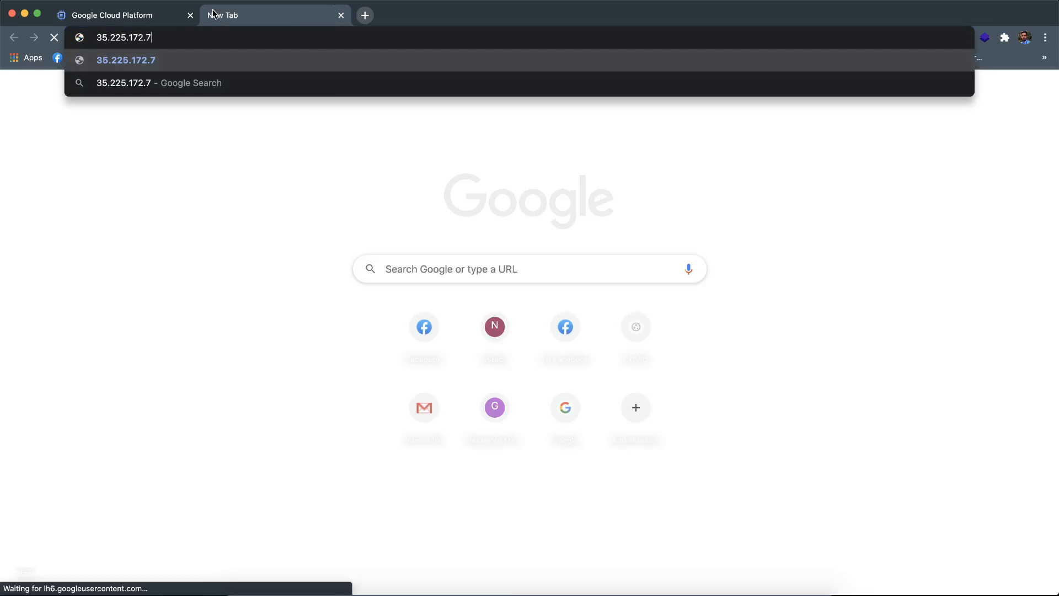
{"action": "key", "text": "Return"}
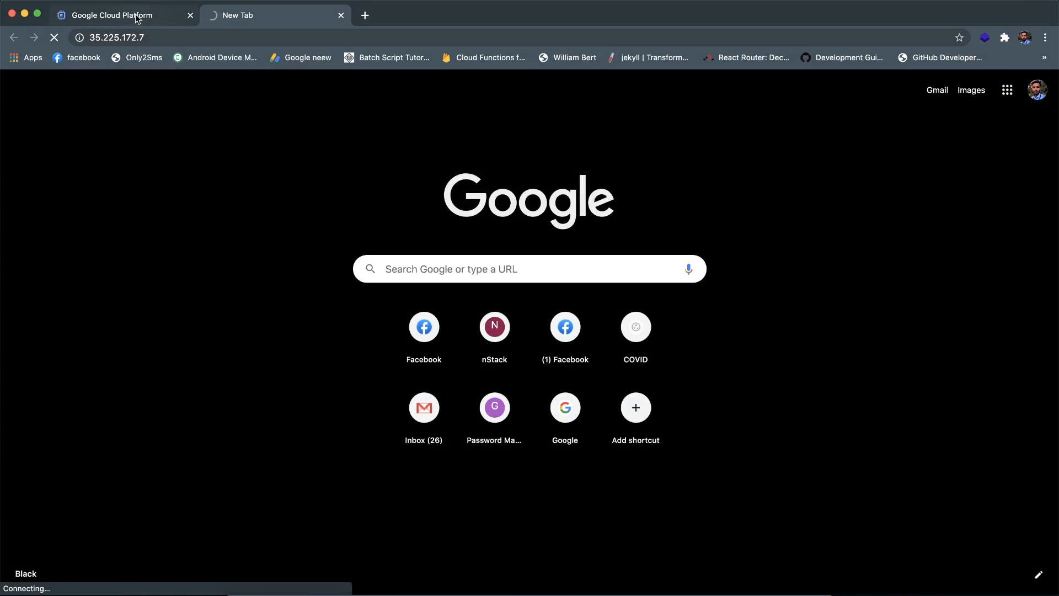
{"action": "left_click", "coordinate": [137, 17]}
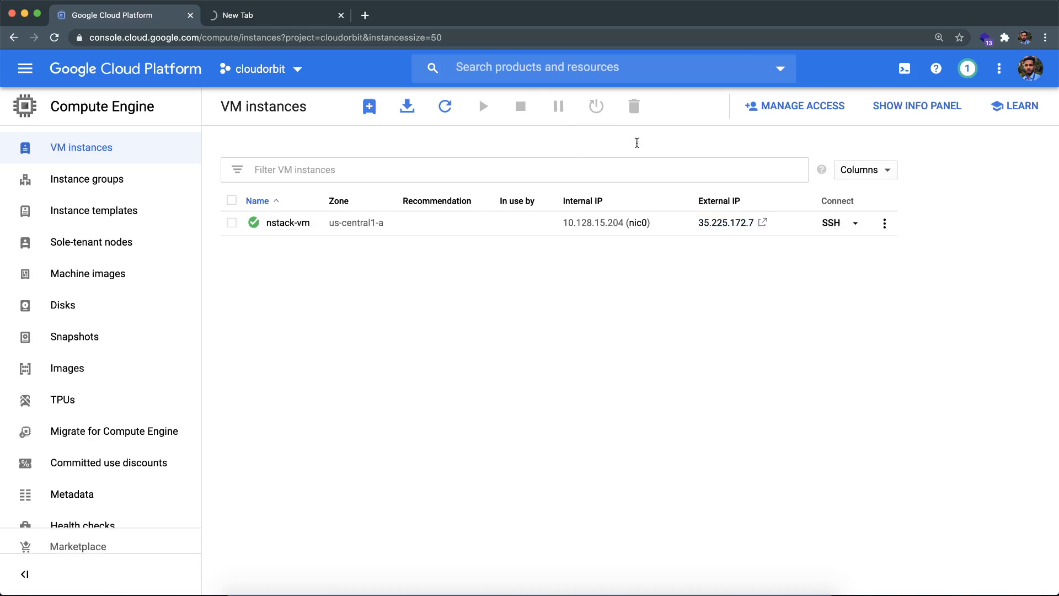
{"action": "left_click", "coordinate": [243, 12]}
Step: Return to the VM instances list and open an SSH session to nstack-vm in its own window
{"action": "left_click", "coordinate": [132, 16]}
{"action": "left_click", "coordinate": [835, 223]}
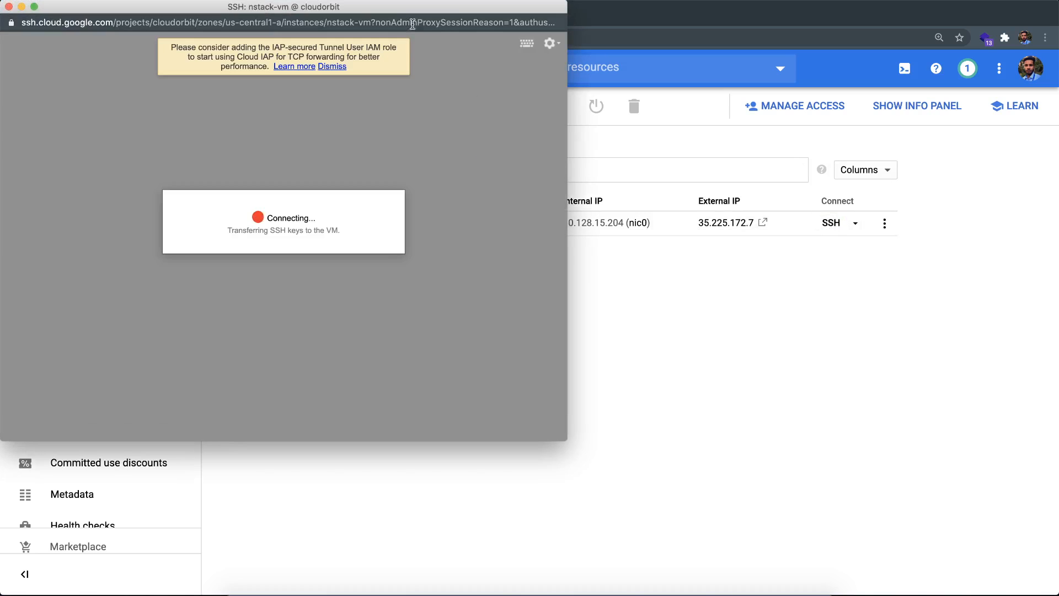
{"action": "left_click_drag", "start_coordinate": [398, 12], "coordinate": [396, 40]}
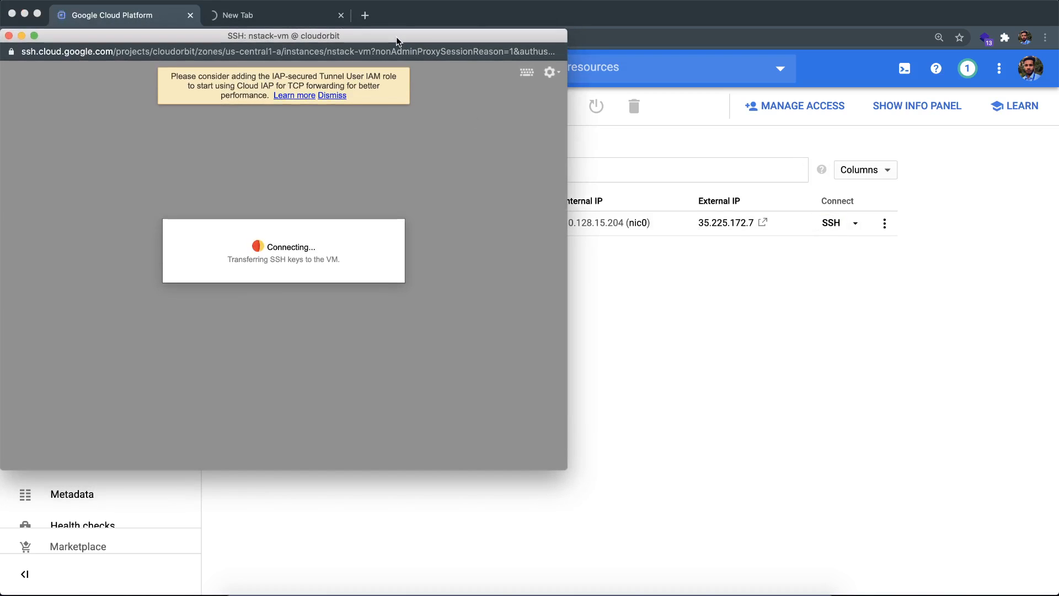